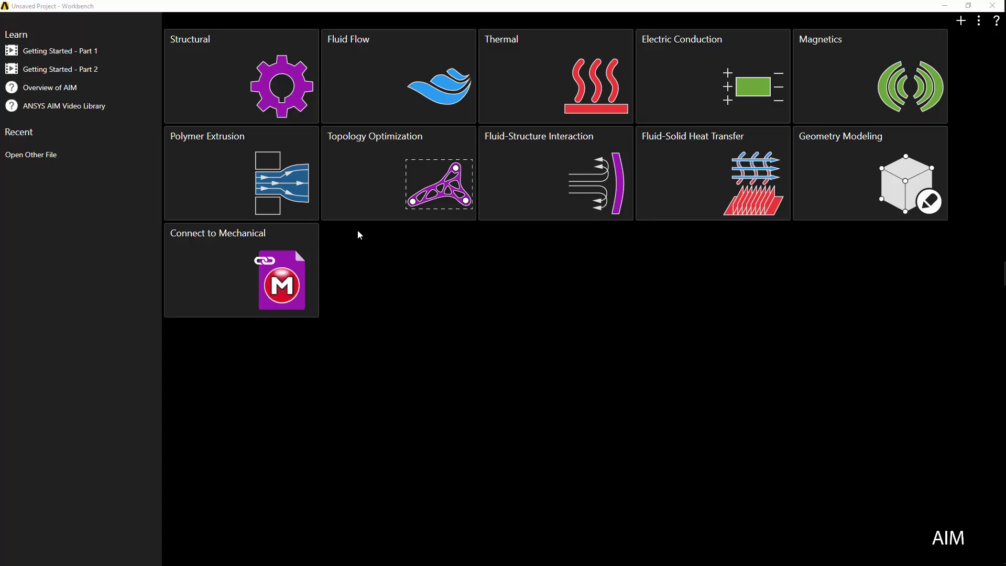
Pick the Topology Optimization template on the start page.
mouse_move(359, 210)
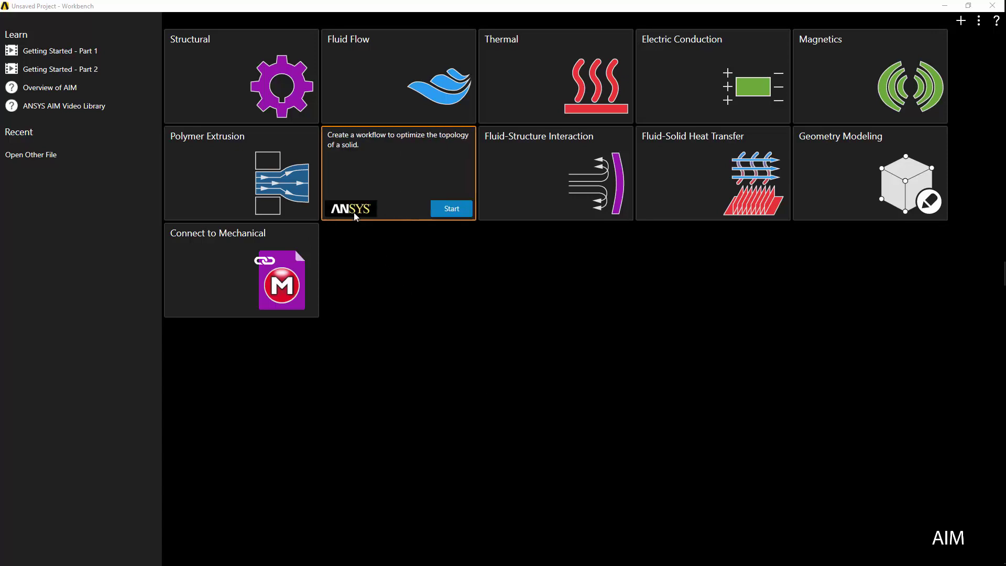
Start the study, import the SolidForBridge geometry file and keep Maximize strength as the goal.
click(445, 208)
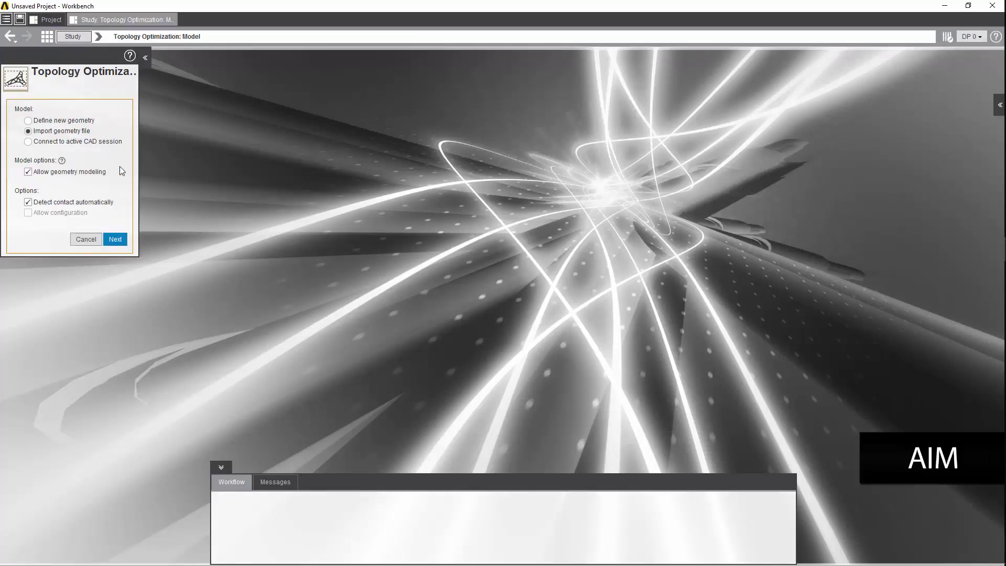
click(115, 239)
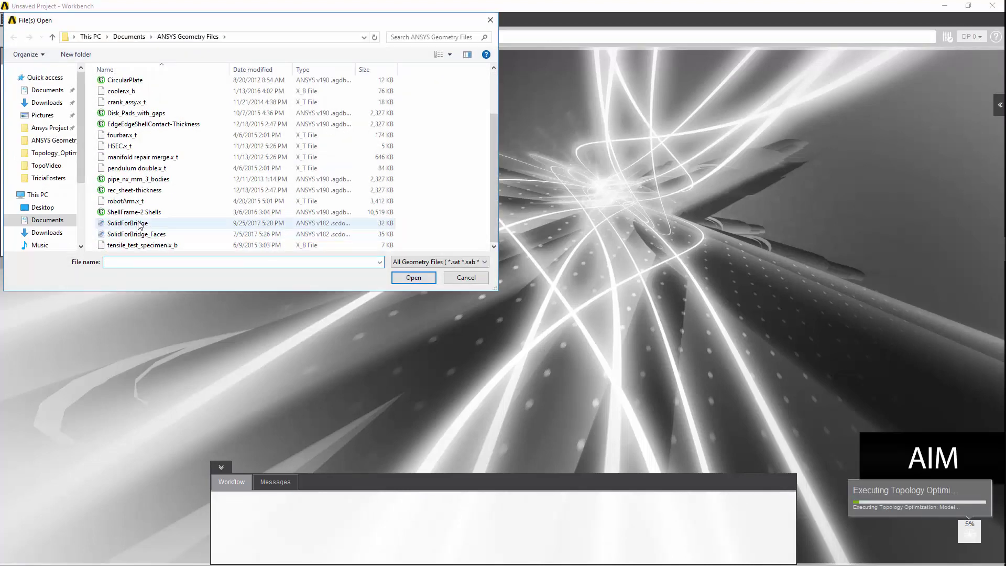
click(139, 223)
click(409, 278)
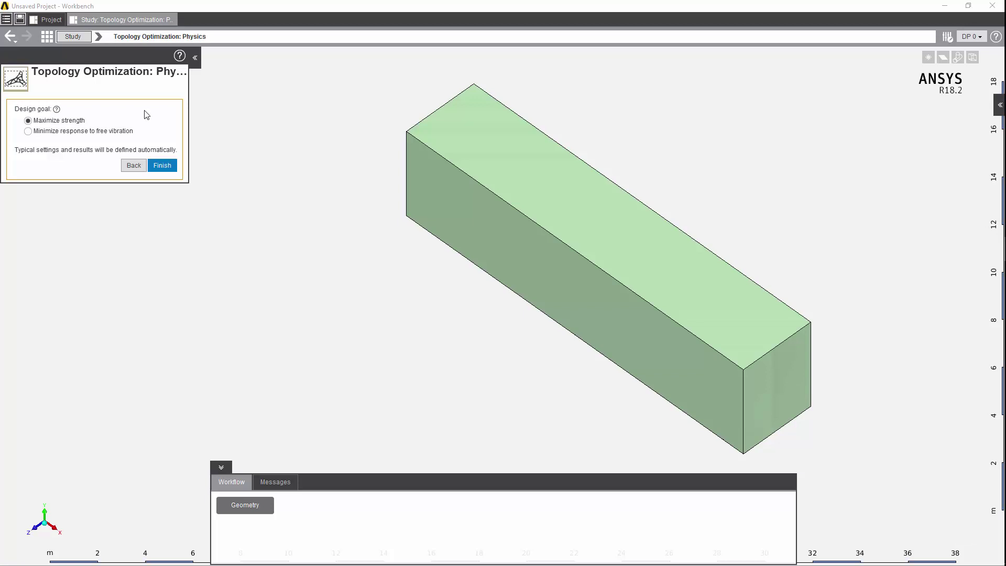
click(162, 165)
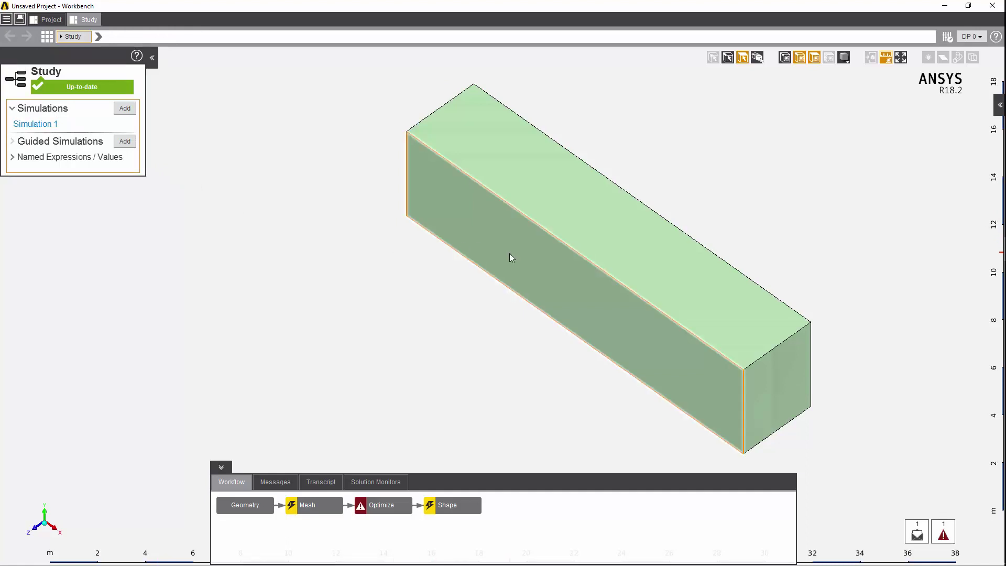
Orbit and zoom the view to inspect the block's underside face regions.
middle_drag(511, 253, 558, 48)
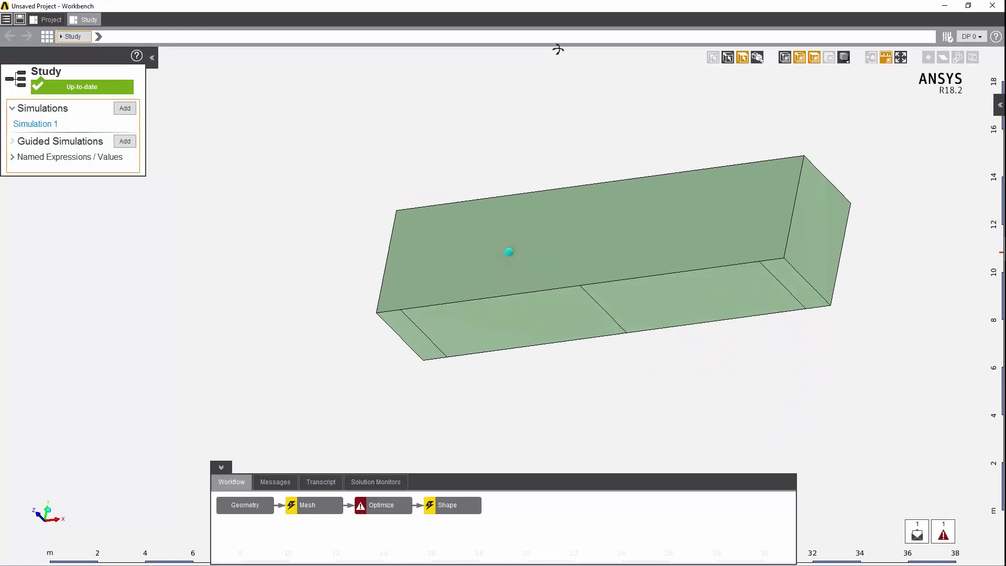
scroll(351, 302, up, 2)
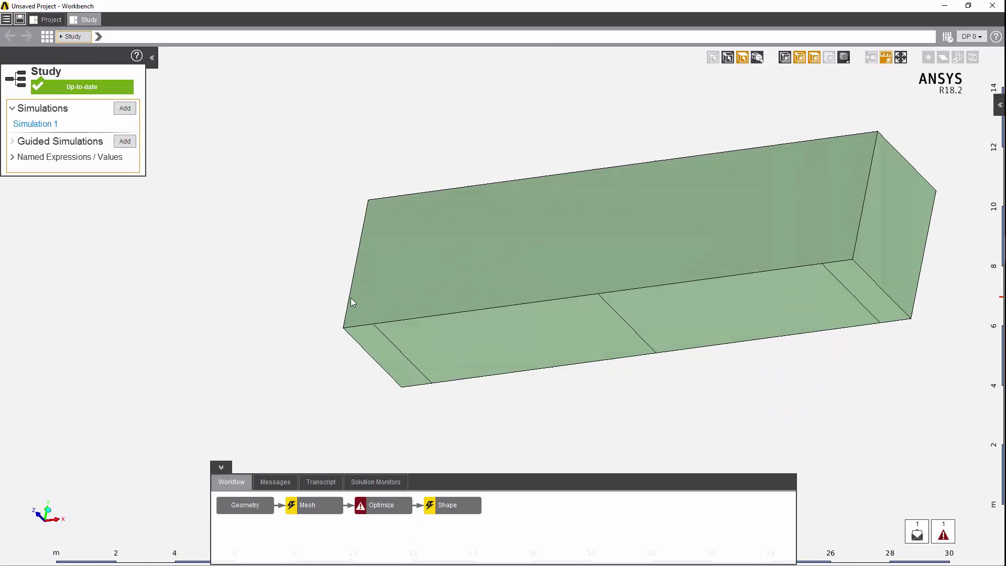
Generate the SolidForBridge block's mesh at High resolution.
click(306, 505)
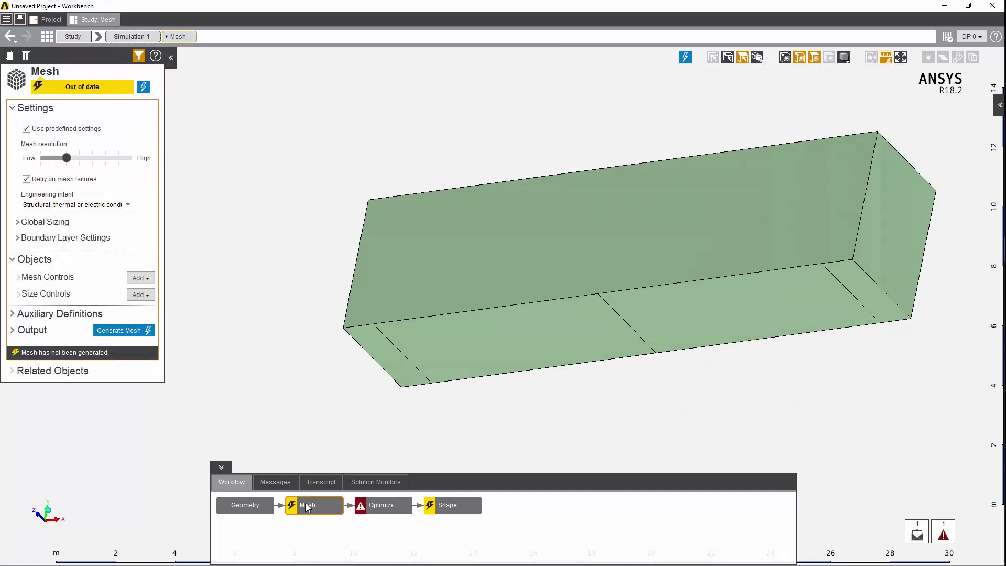
click(131, 159)
click(115, 330)
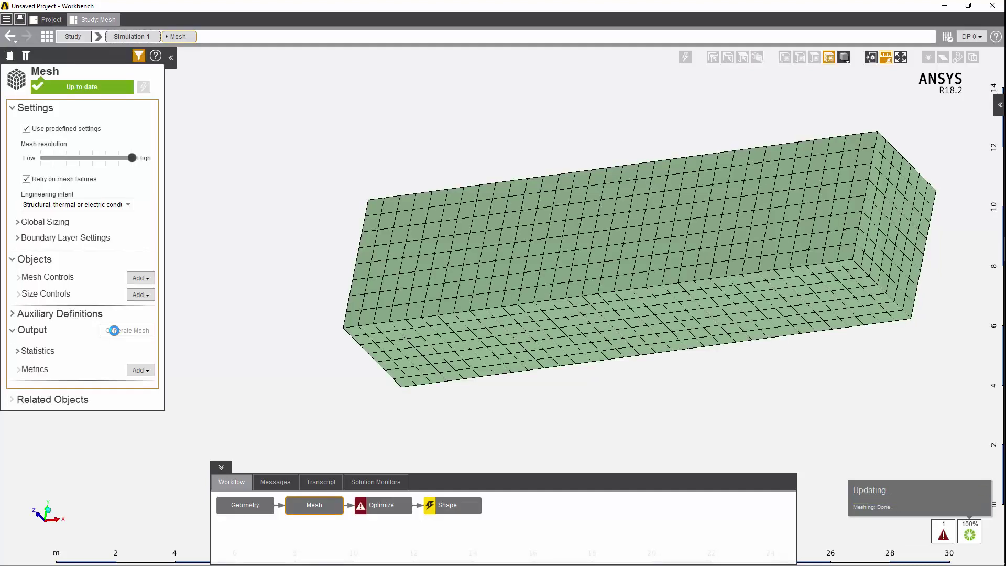
Set Maximum removal to 90% in the Optimize step's Optimization Options.
click(382, 506)
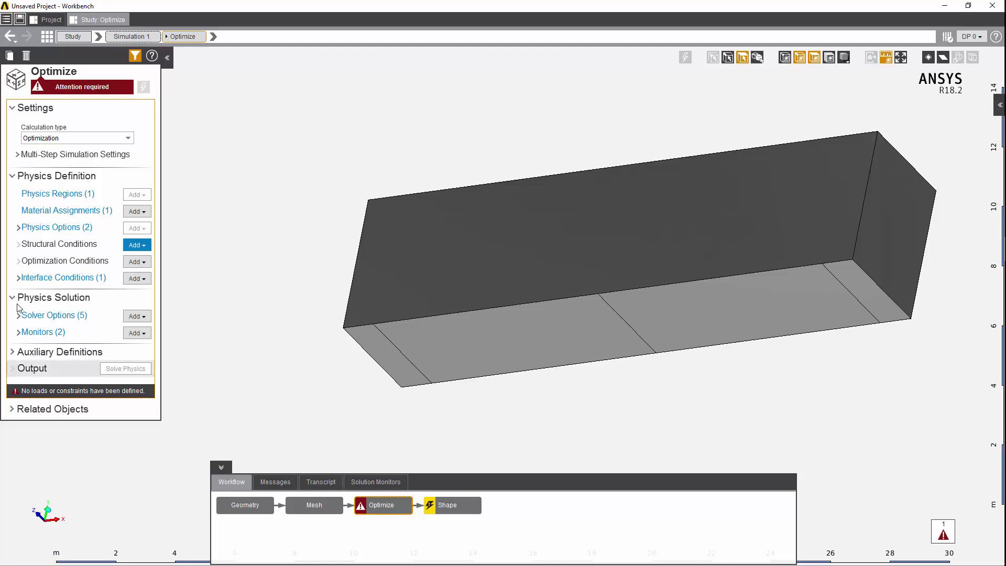
click(19, 228)
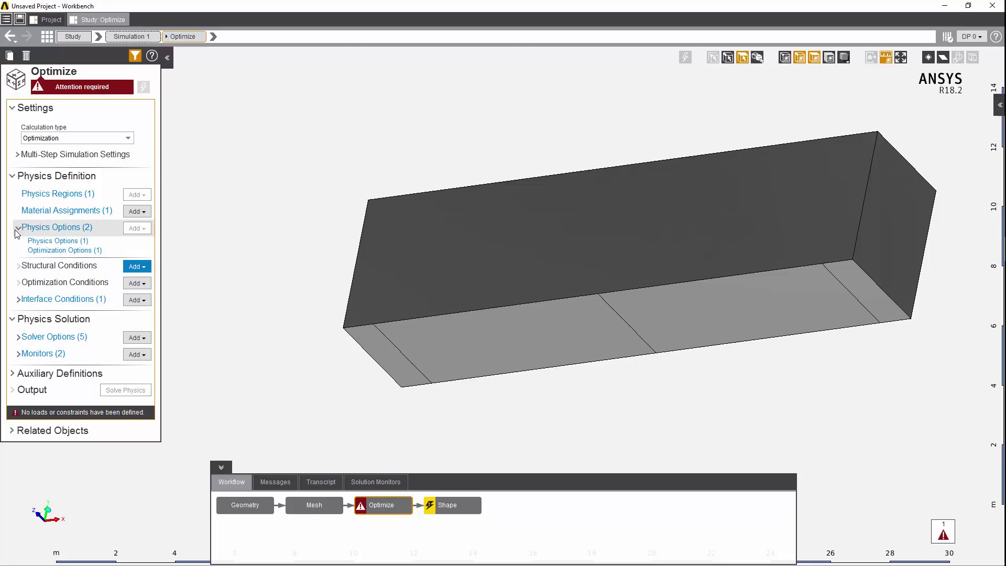
click(36, 252)
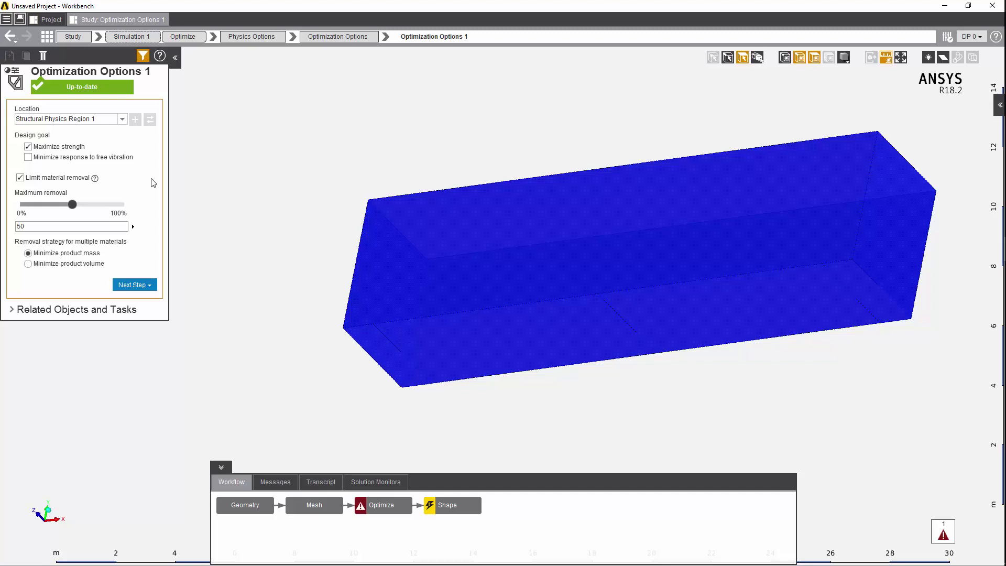
click(48, 226)
text(90)
key(Return)
click(388, 509)
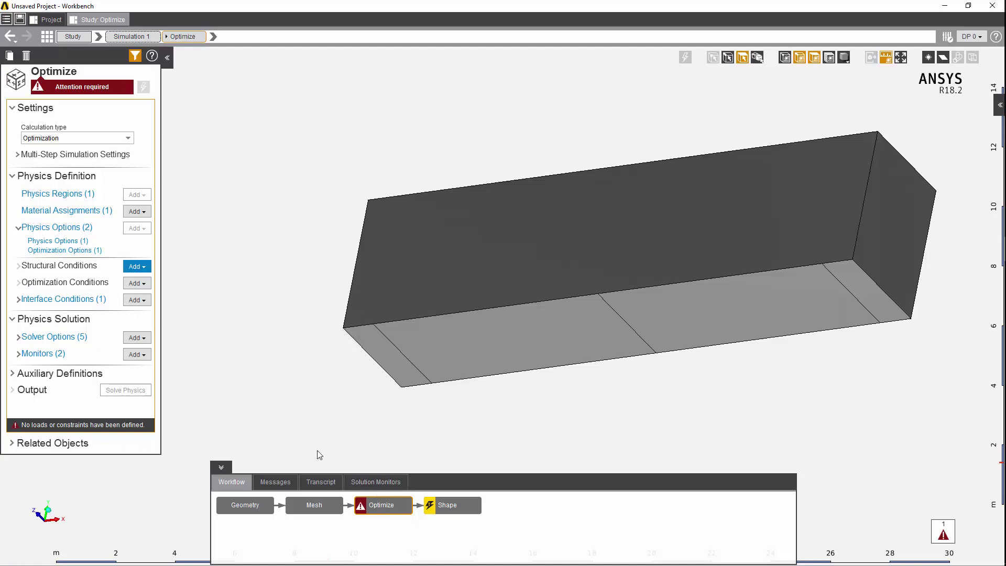
Add Fixed support Support 1 on the two bottom edges of the block.
click(742, 57)
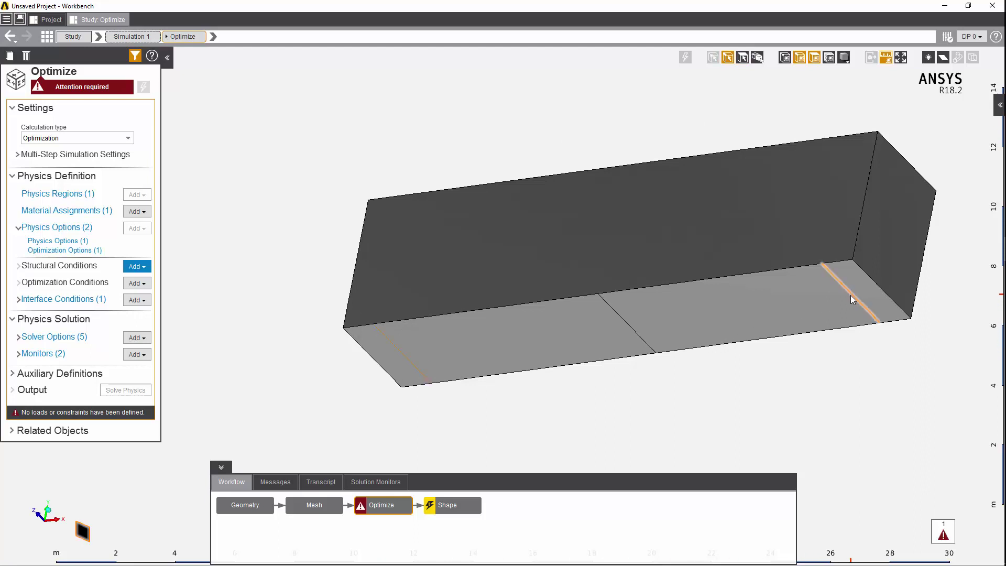
click(145, 266)
click(155, 349)
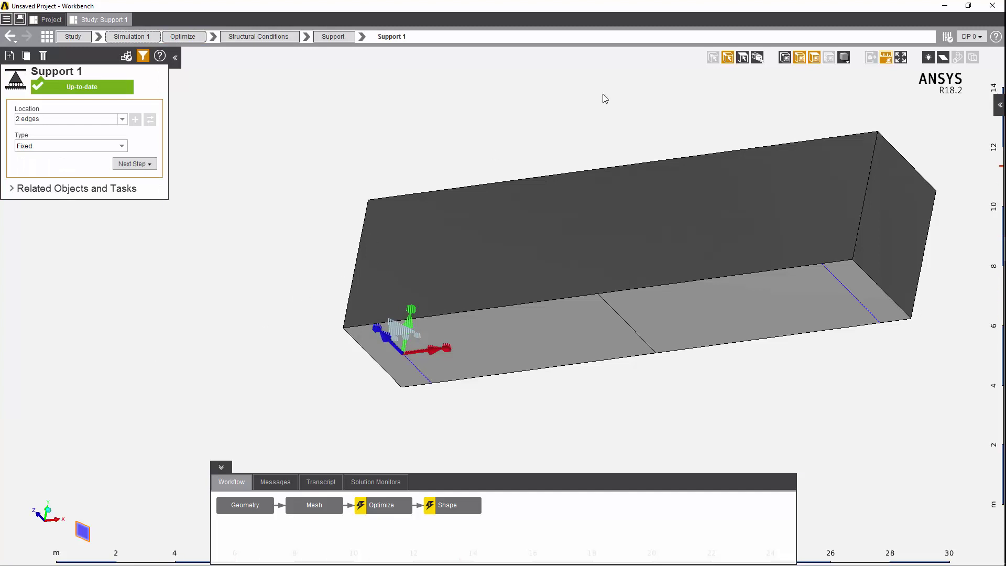
click(741, 59)
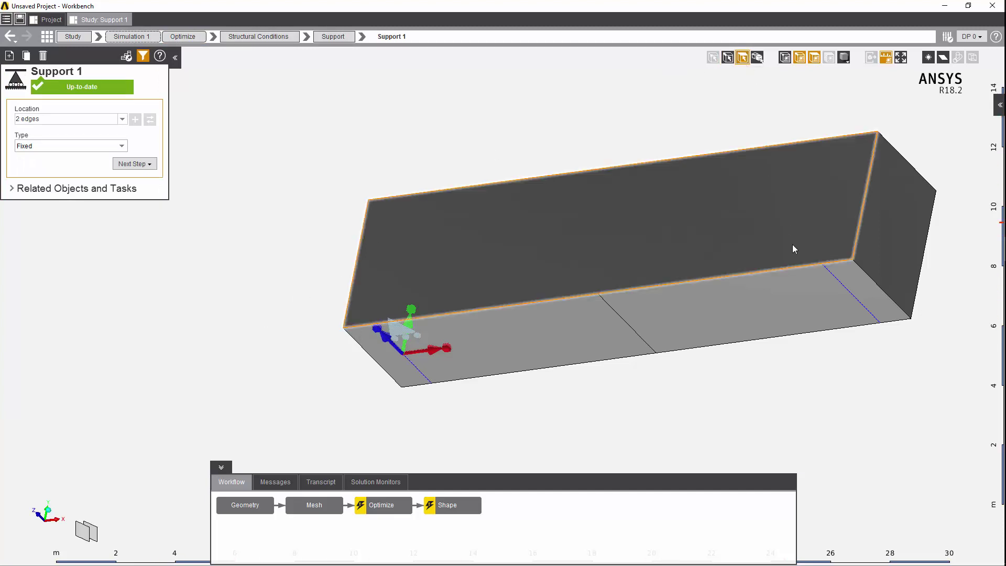
Add a structural force, Force 1, on the block's four bottom faces.
click(867, 303)
ctrl+click(789, 311)
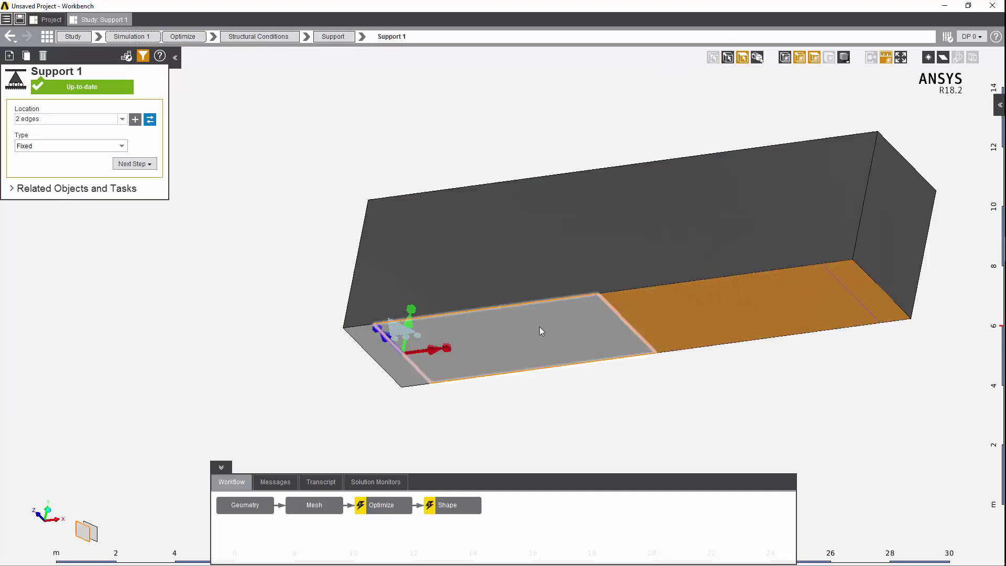
ctrl+click(503, 338)
ctrl+click(391, 363)
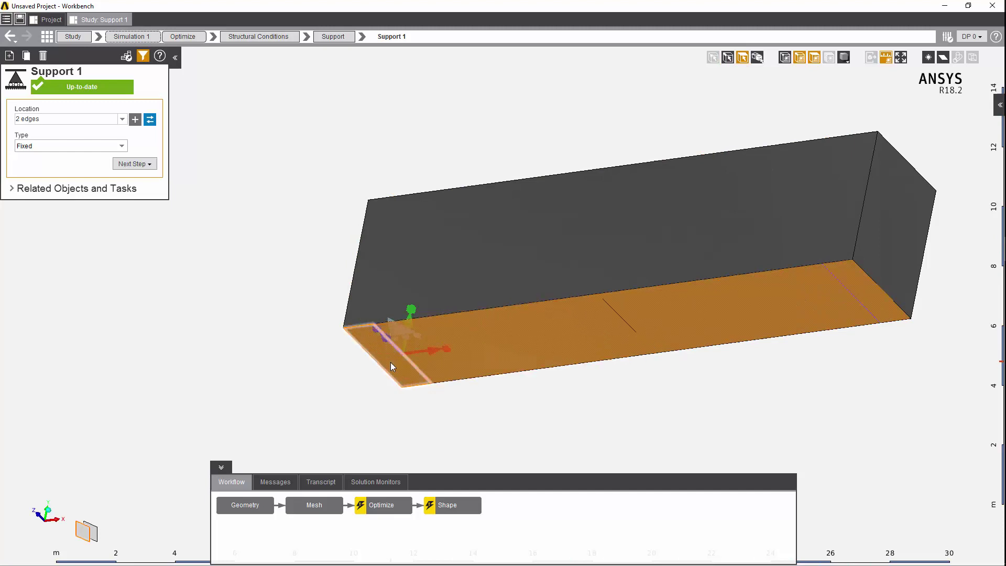
click(151, 165)
mouse_move(152, 178)
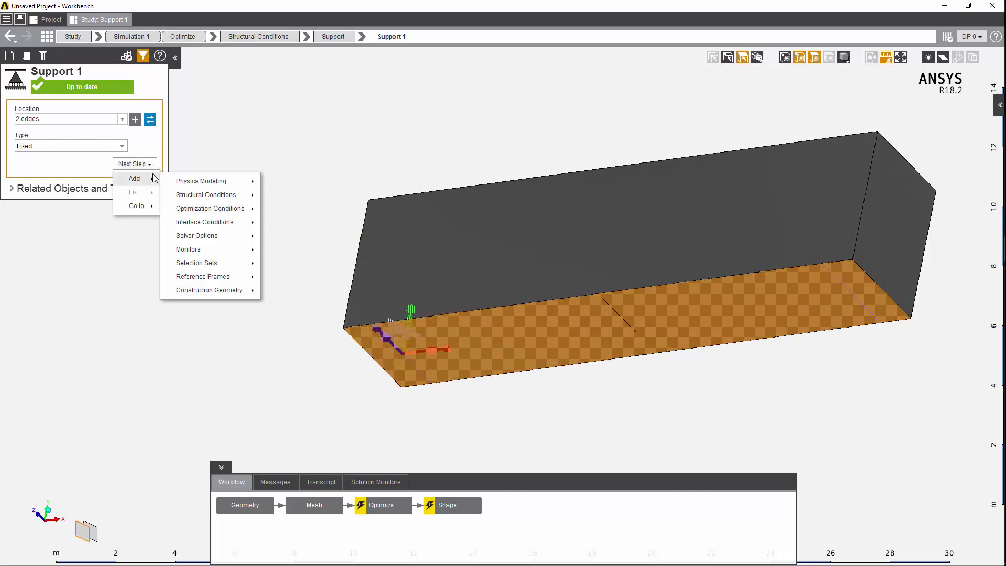
mouse_move(200, 195)
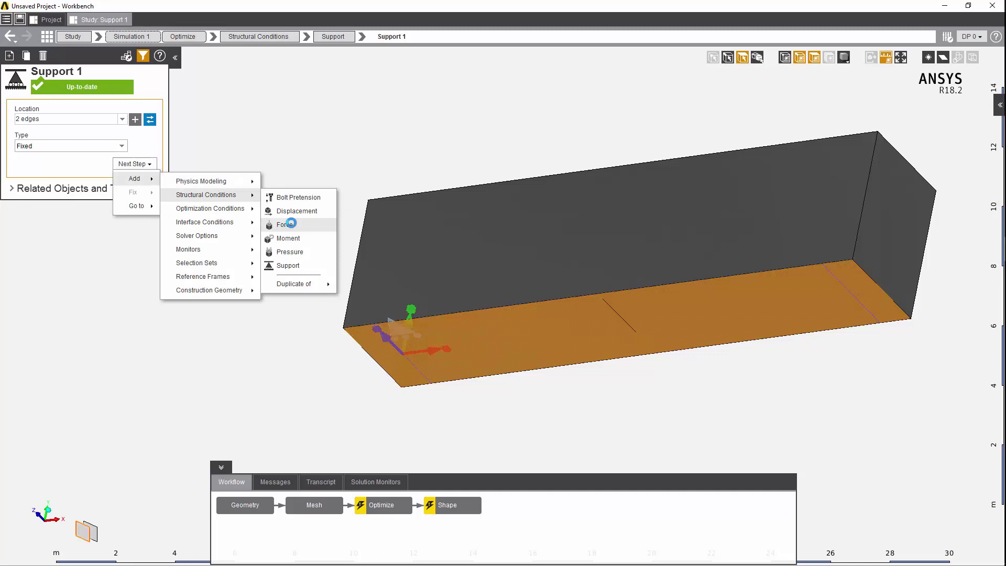
click(289, 224)
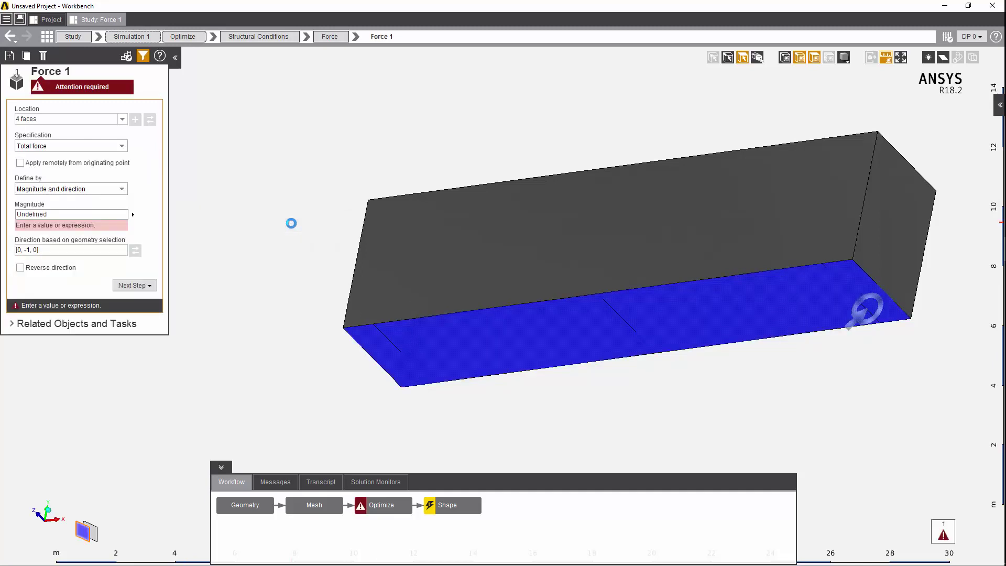
Apply Force 1 remotely from an originating point at [10m, 0m, 2m].
click(90, 163)
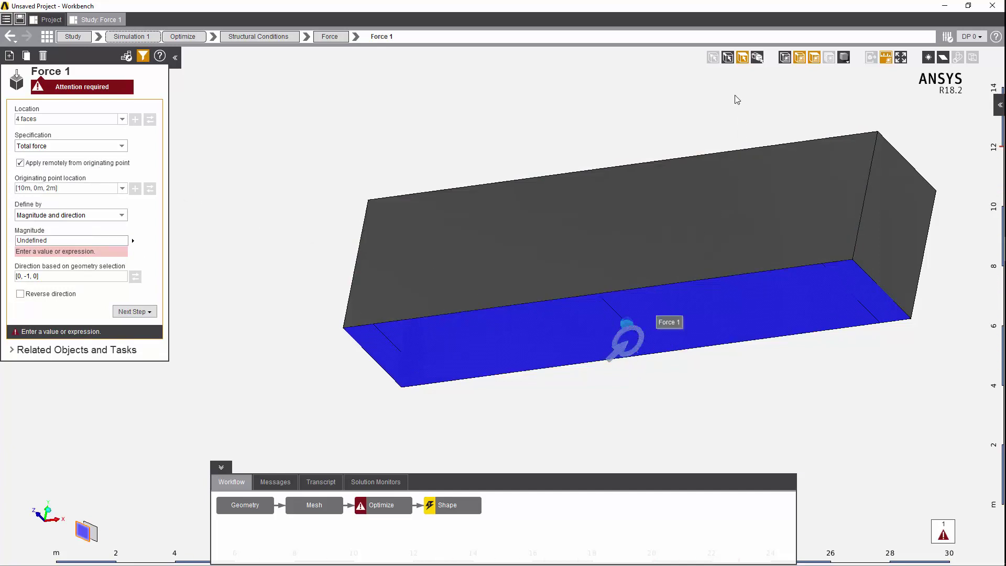
click(727, 59)
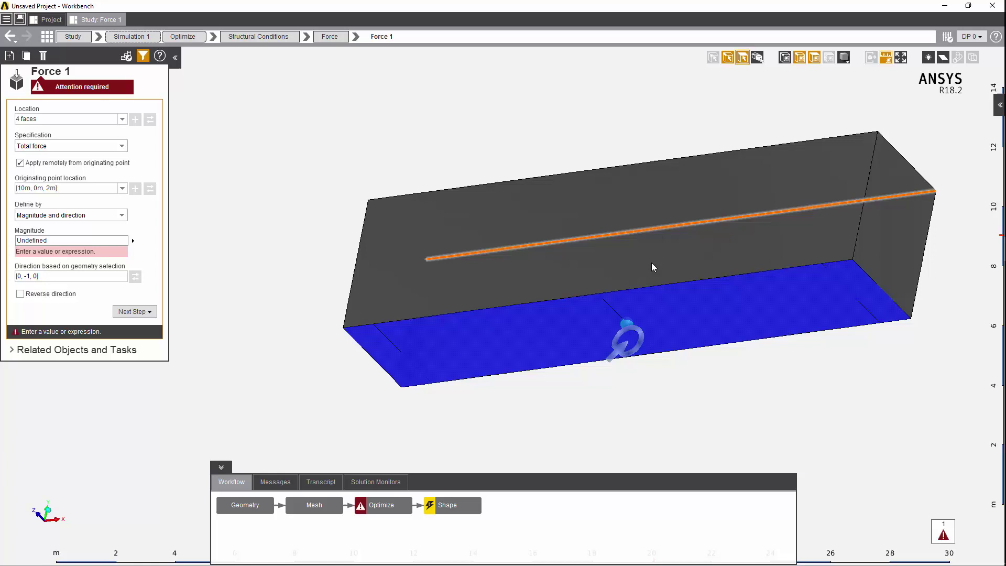
click(612, 310)
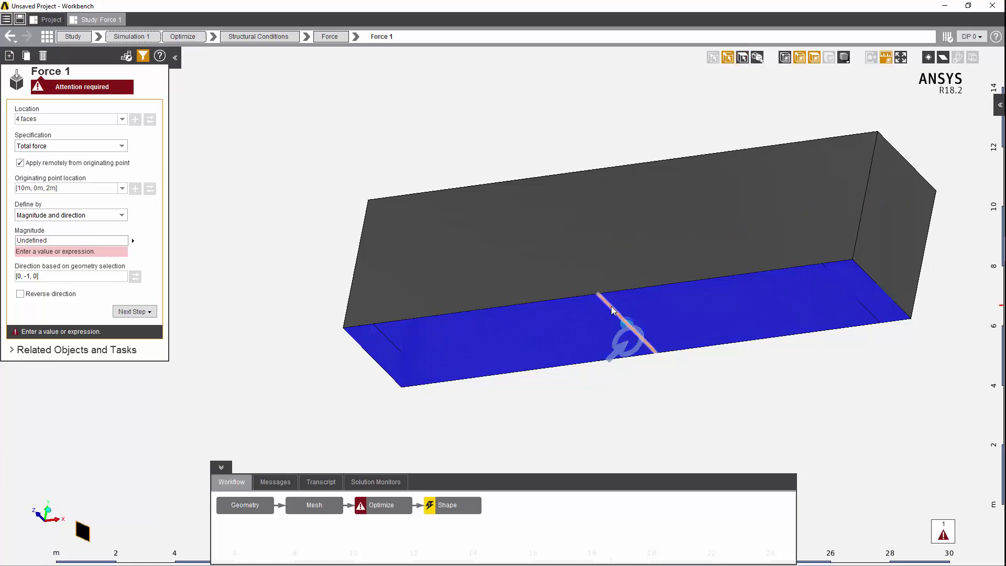
click(122, 188)
Create Point 1 at X 10 m, Y 2 m, Z 2 m as Force 1's origin.
mouse_move(119, 200)
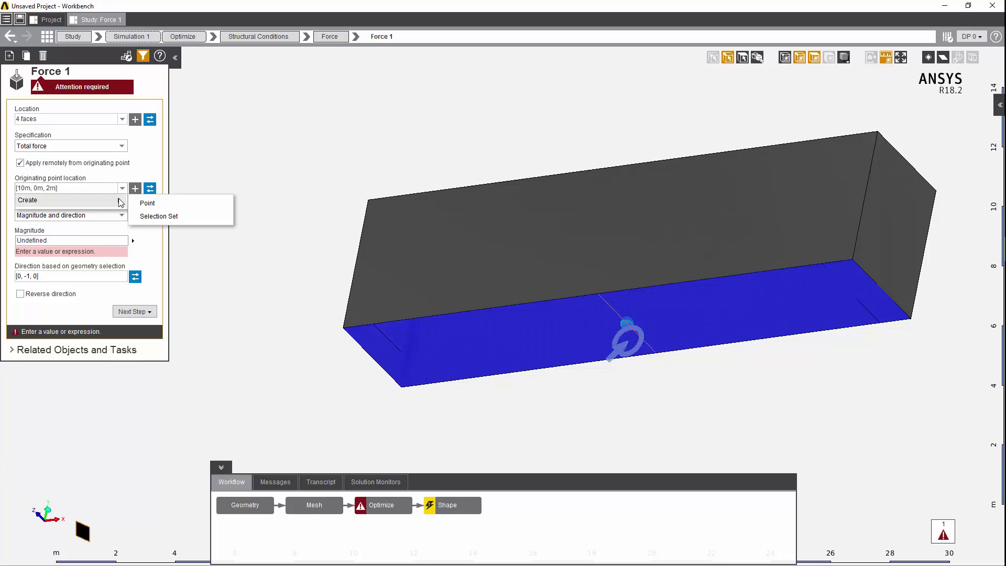
click(147, 203)
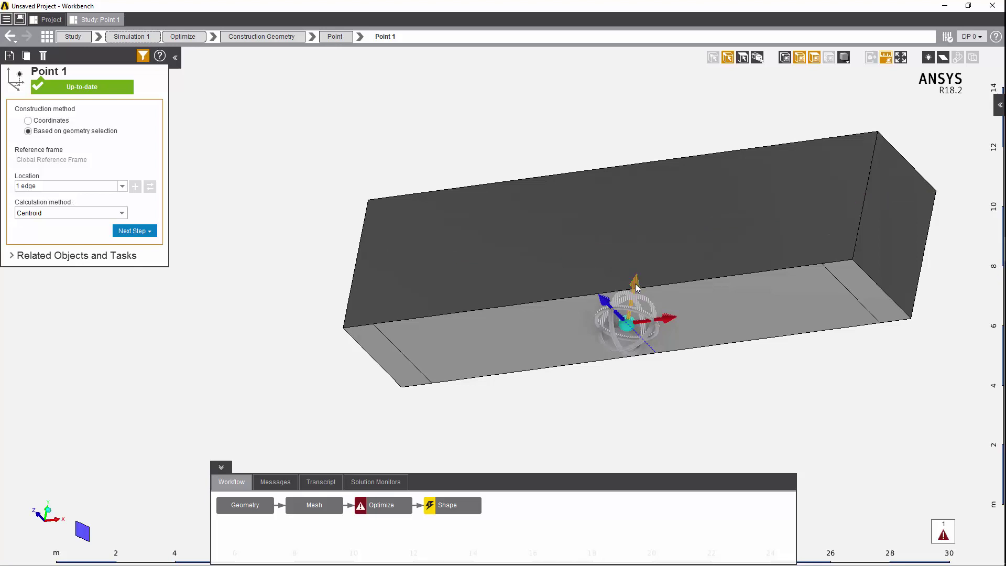
drag(637, 286, 659, 225)
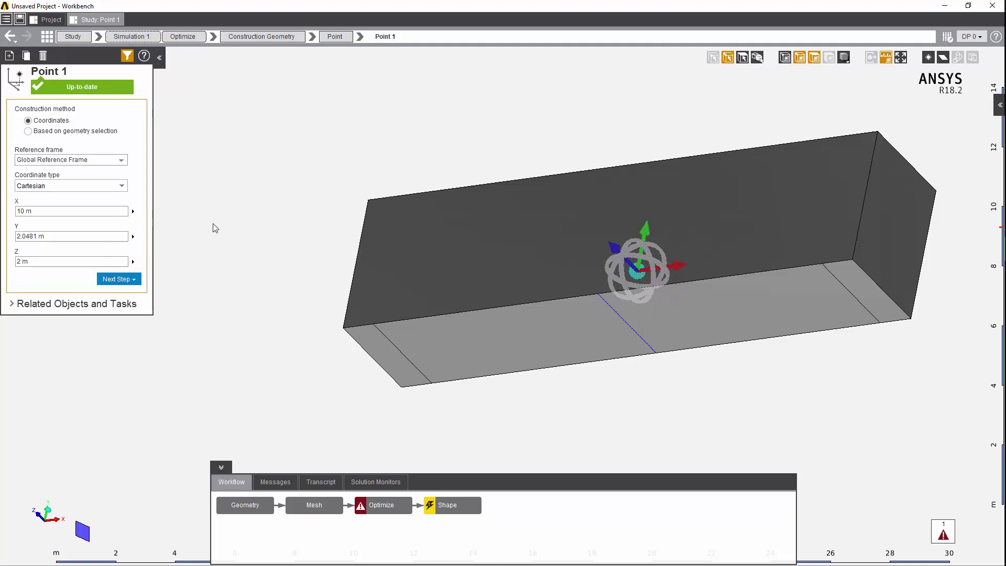
click(68, 234)
text(2)
key(Return)
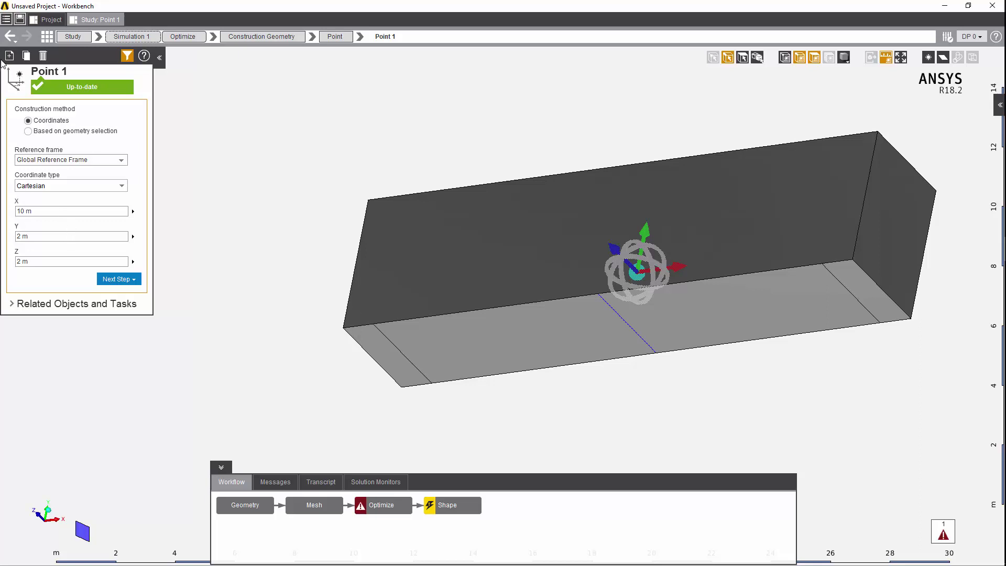
click(8, 39)
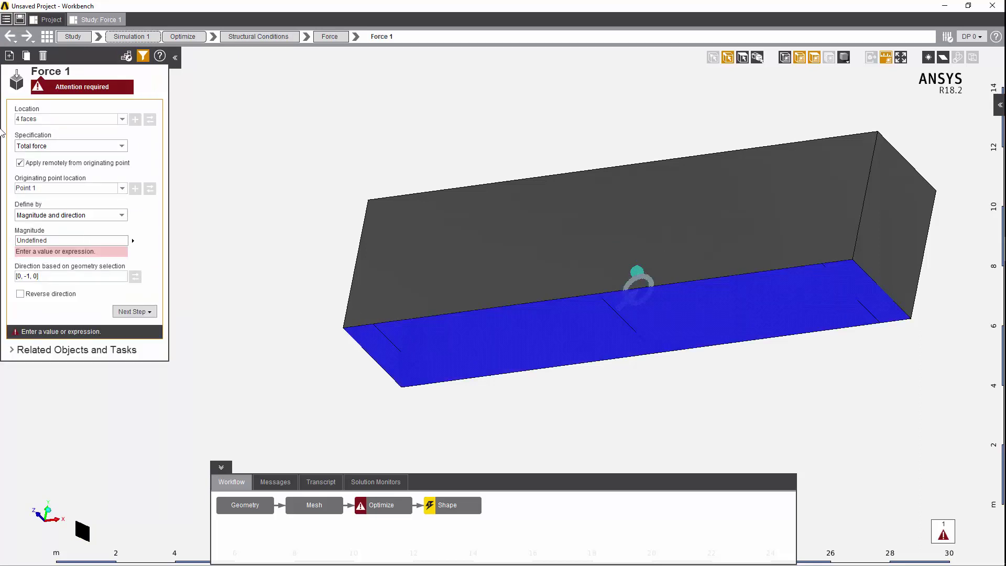
Give Force 1 a 20000 N magnitude and run Solve Physics on Optimize.
click(70, 241)
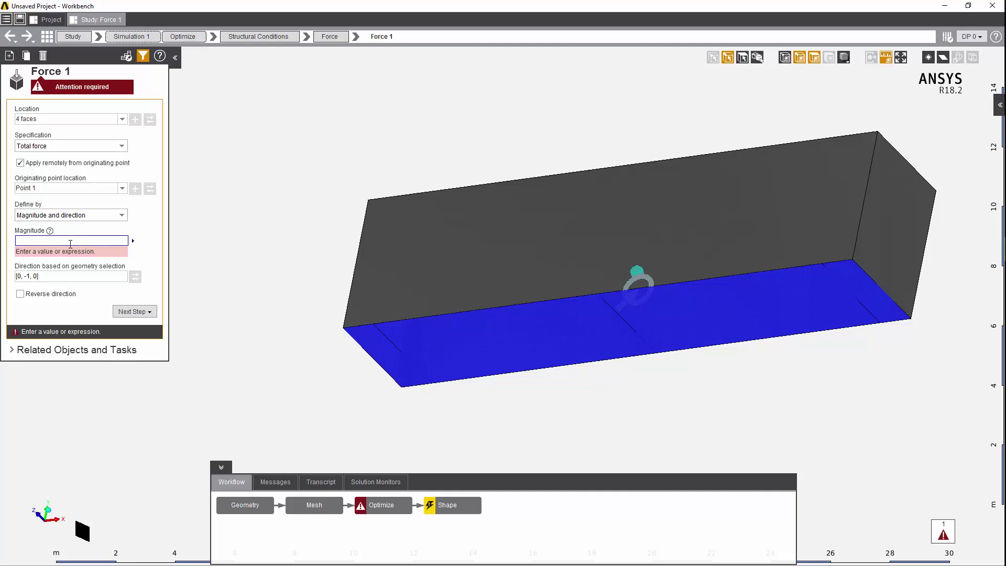
text(20000)
key(Return)
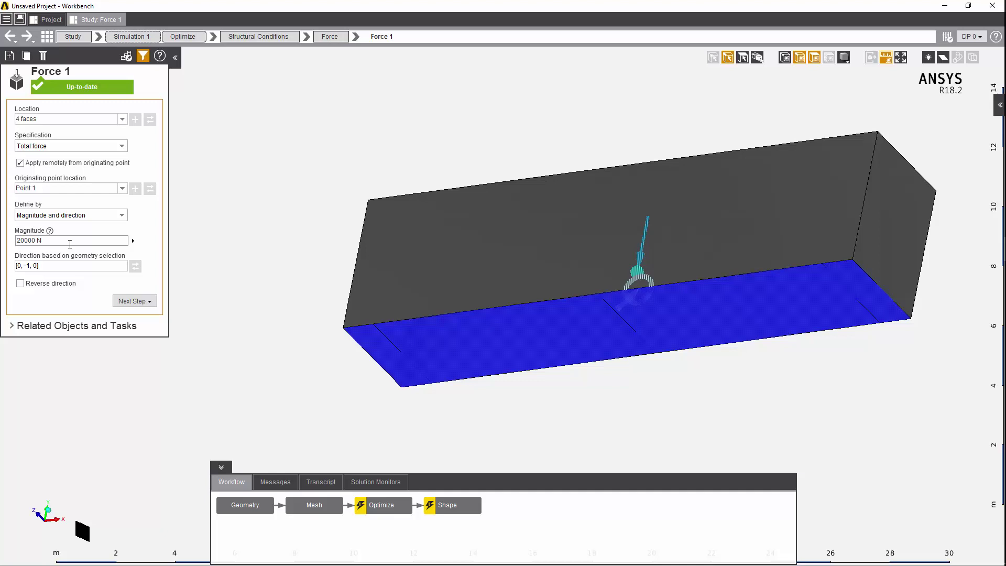
right_click(378, 504)
click(392, 472)
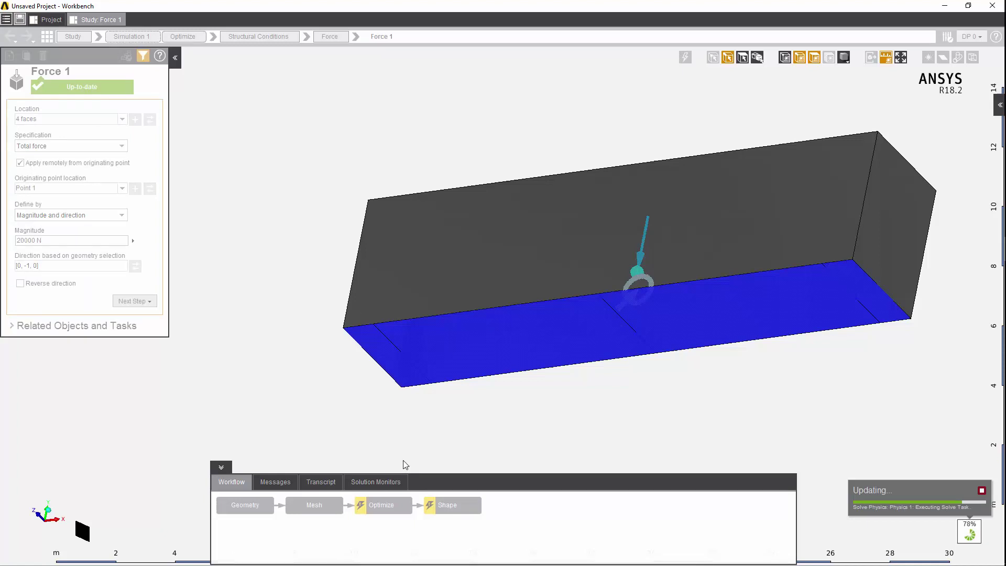
Follow the solve in an enlarged Transcript, then check the 39-iteration convergence chart.
click(321, 481)
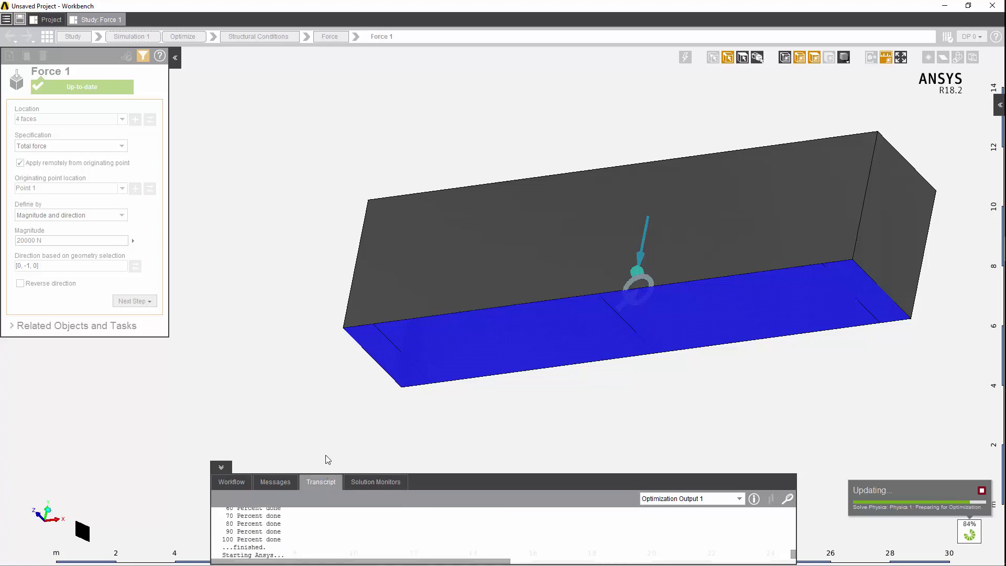
drag(326, 473, 351, 415)
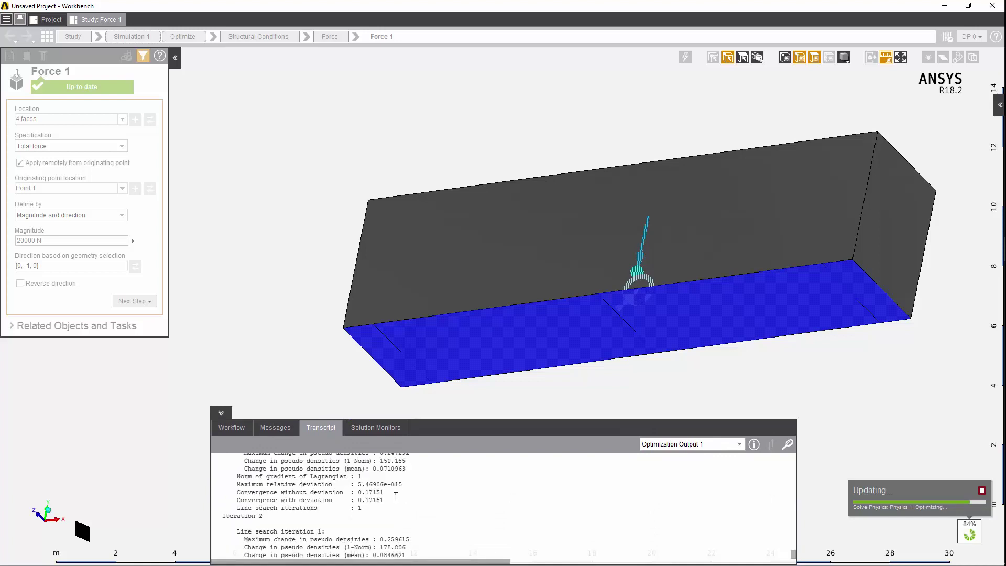
click(390, 432)
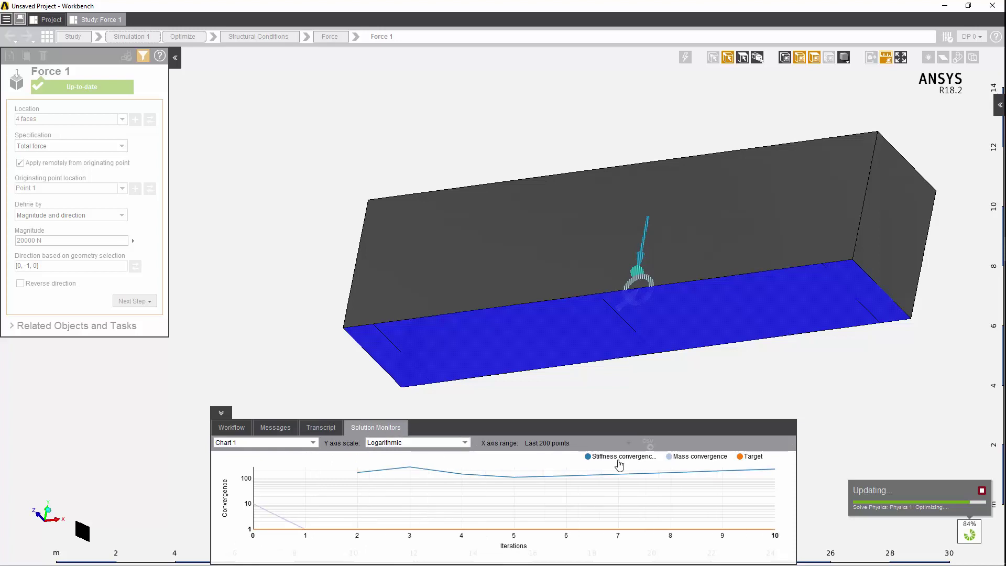
mouse_move(684, 465)
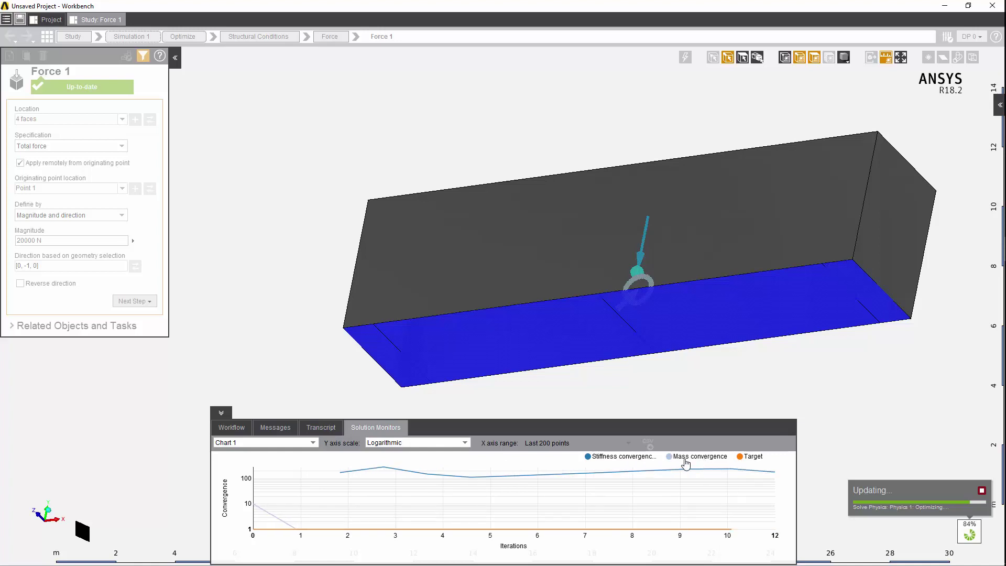
mouse_move(297, 530)
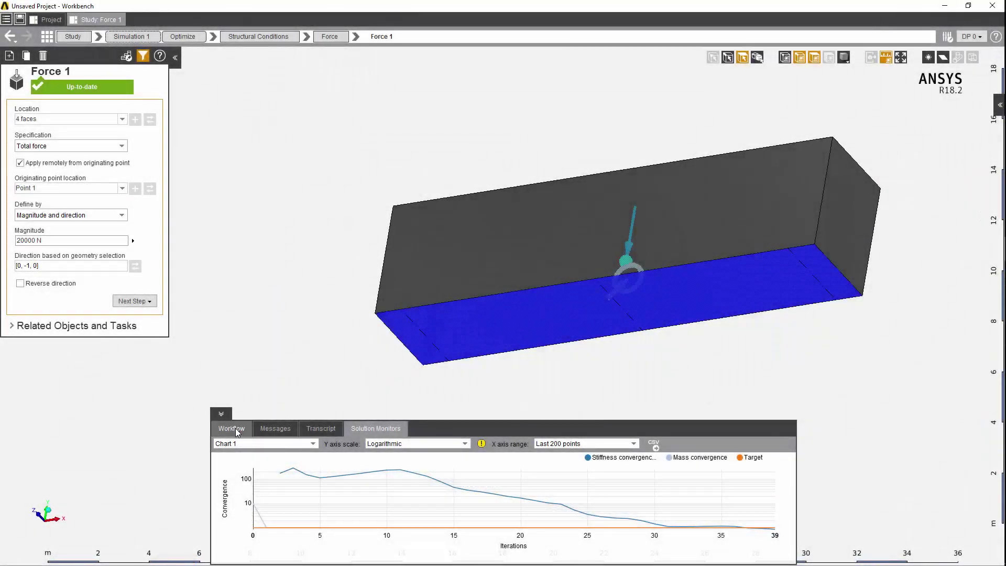
Generate the optimized shape at adjustment 0.5, producing an arched truss over a flat deck.
click(235, 429)
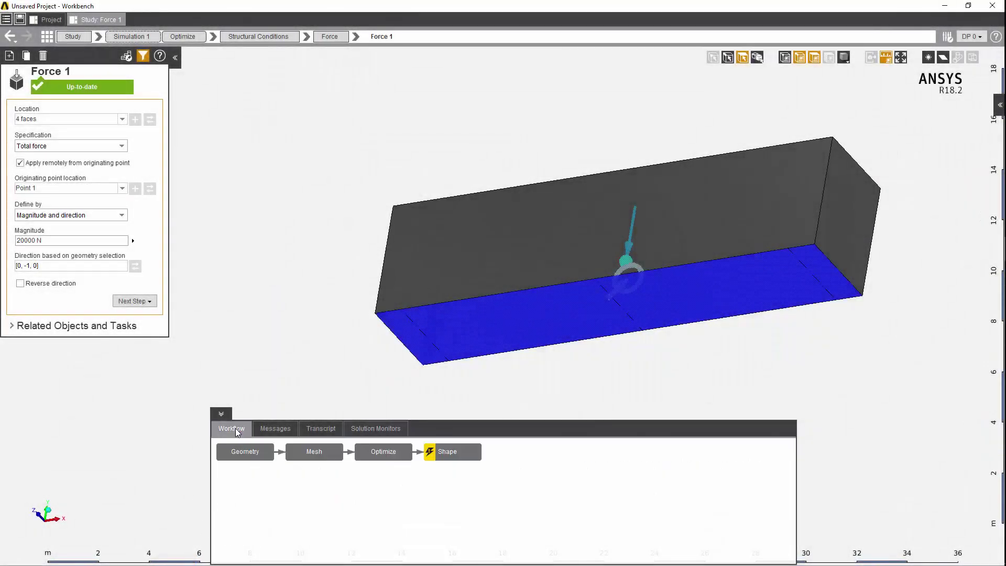
click(450, 458)
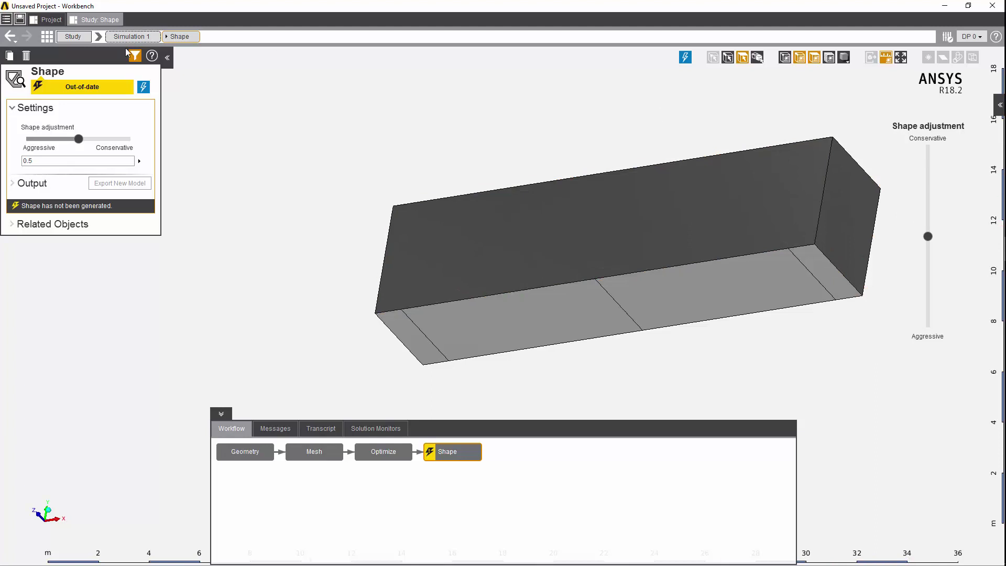
click(143, 86)
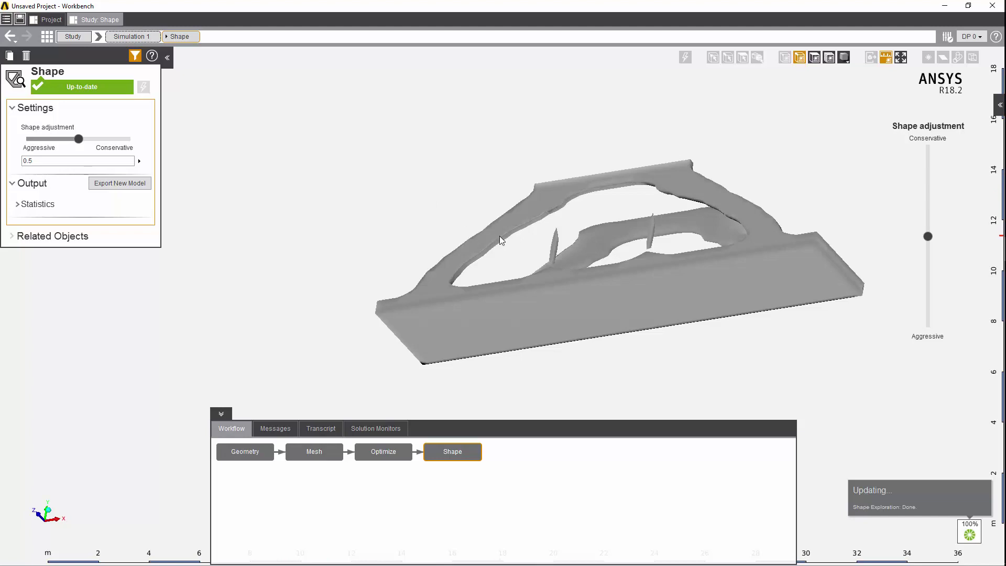
middle_drag(498, 232, 489, 306)
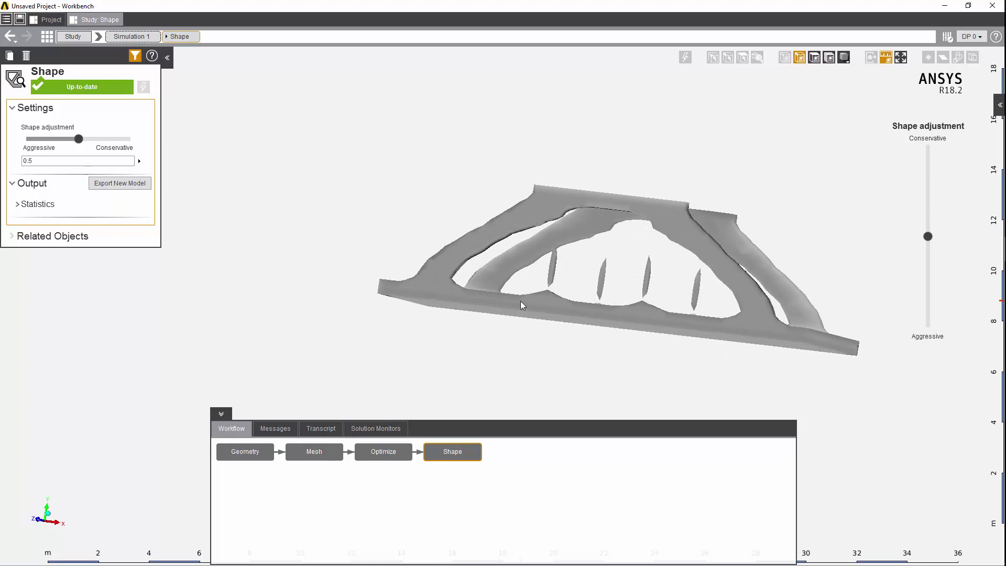
Regenerate at adjustment 0.6 and show statistics: volume 400 m³ down to 78.642 m³.
click(927, 224)
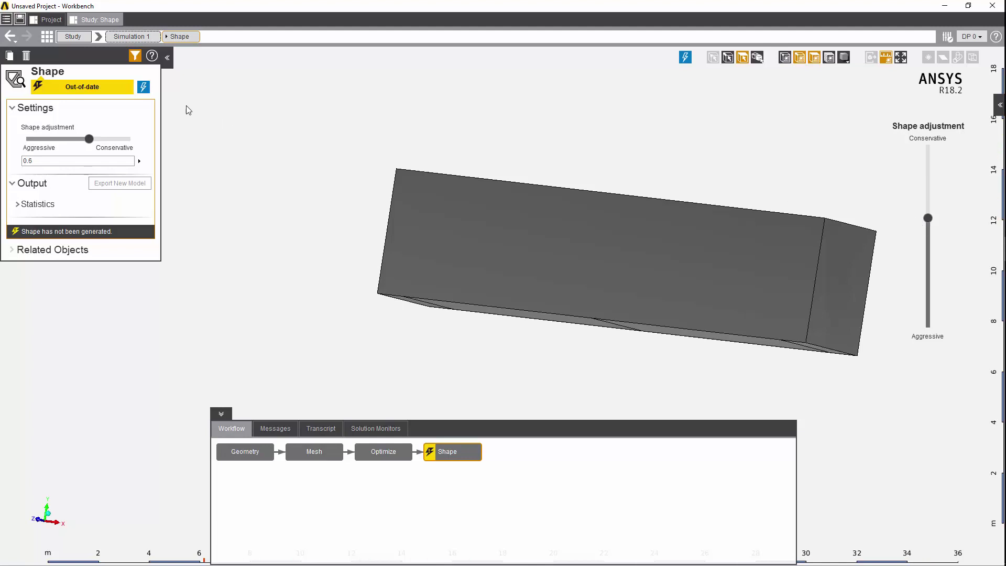
click(143, 87)
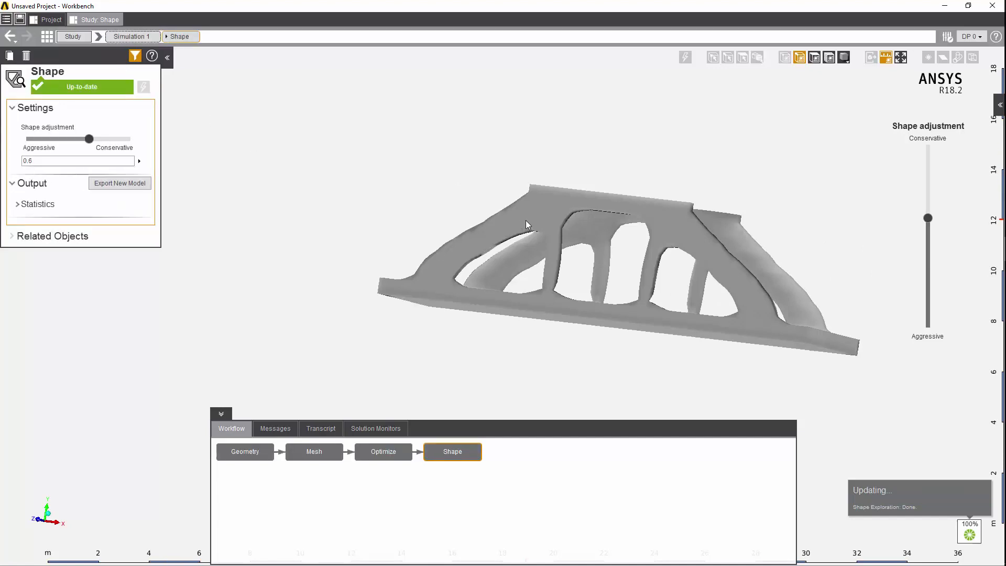
middle_drag(526, 220, 479, 262)
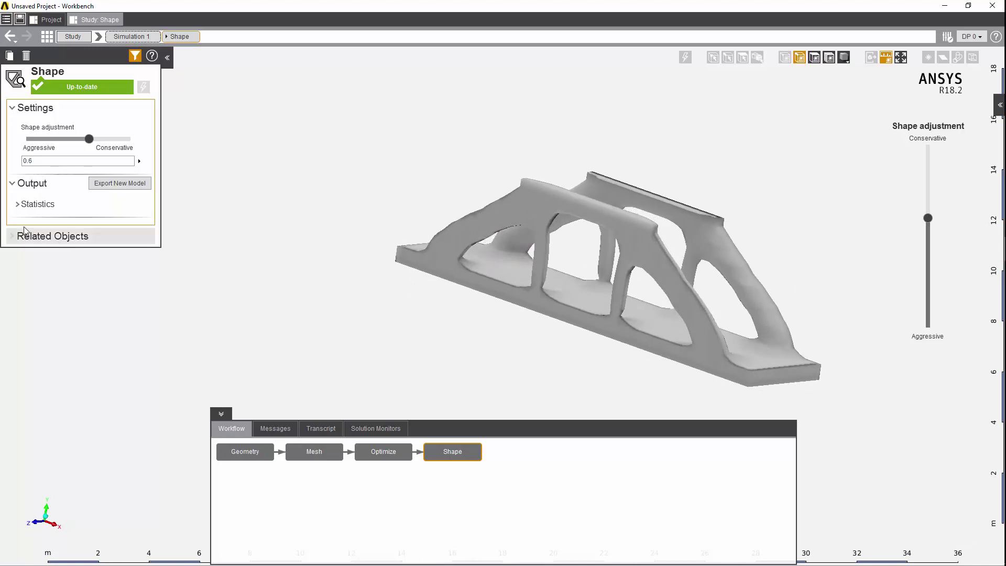
click(18, 206)
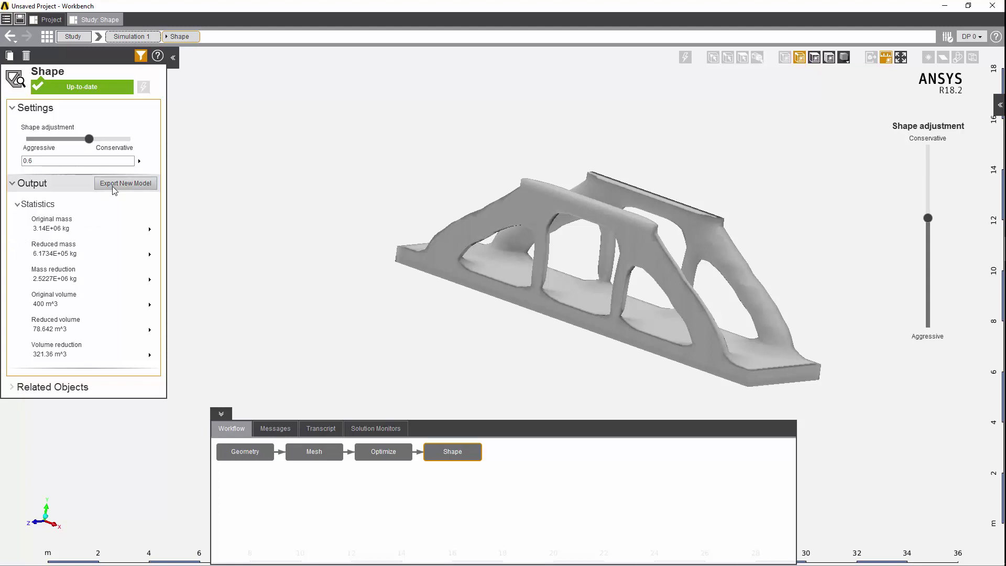
Export the bridge shape as new model 'Copy of Modeling Task 1' and inspect its geometry.
click(145, 184)
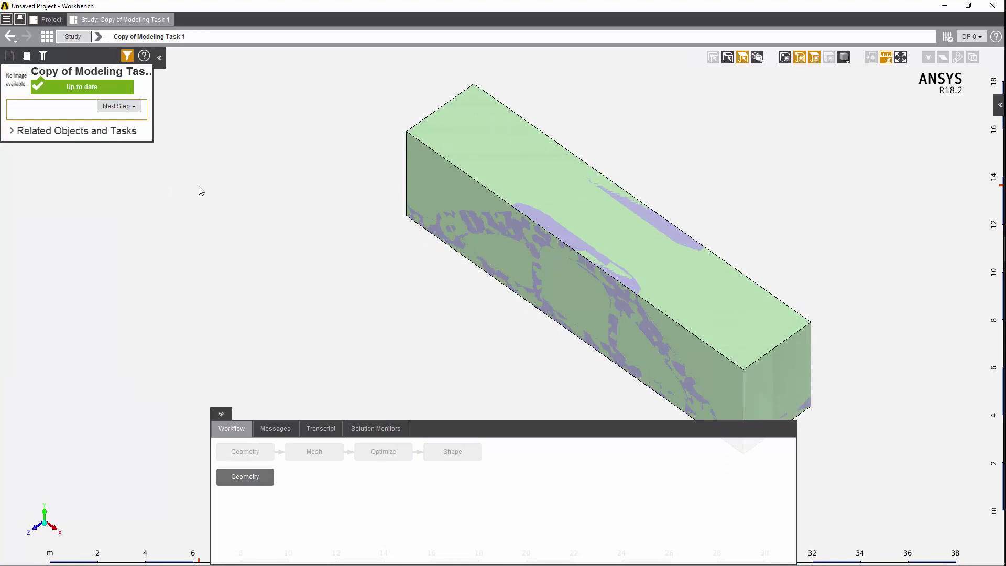
middle_drag(562, 284, 607, 147)
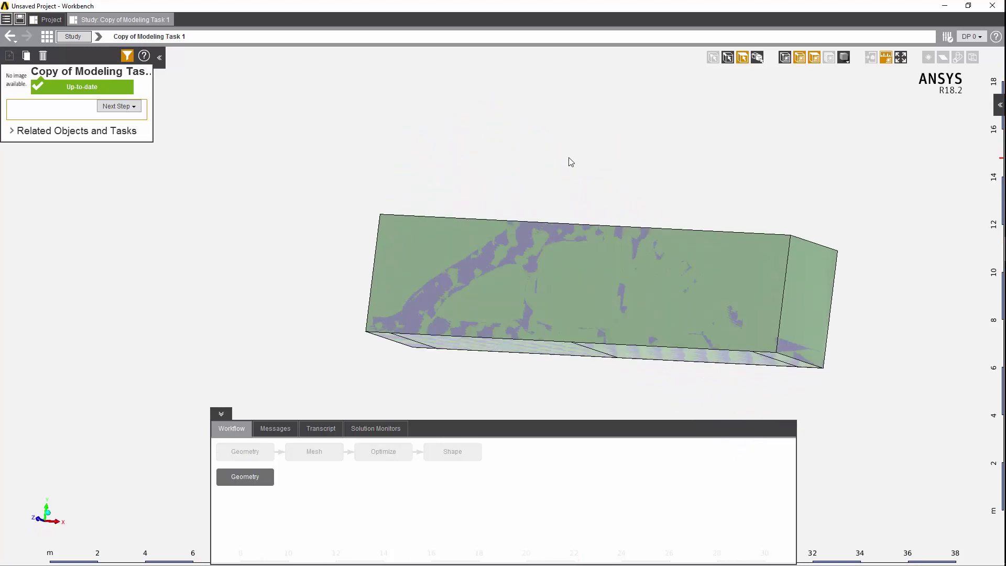
click(613, 228)
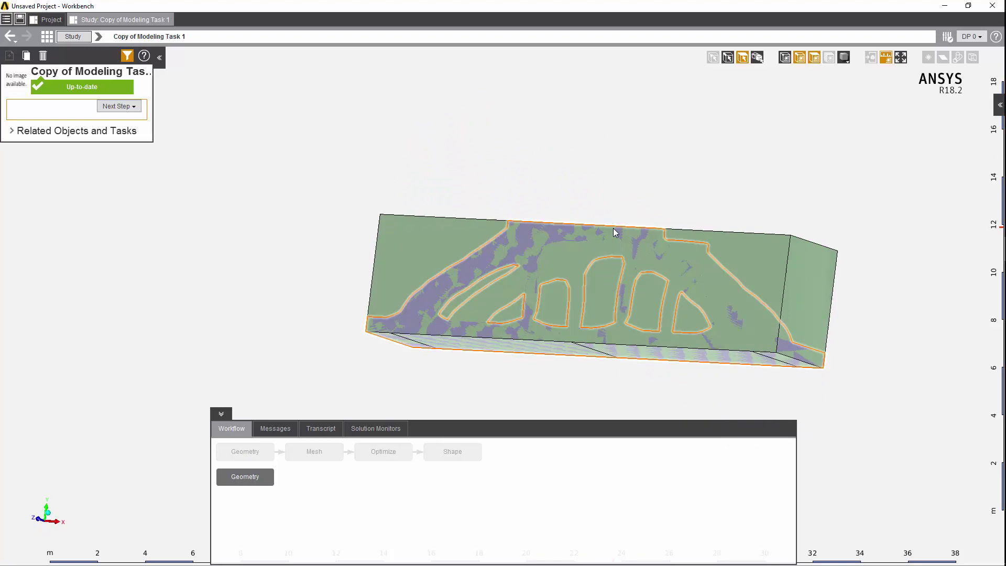